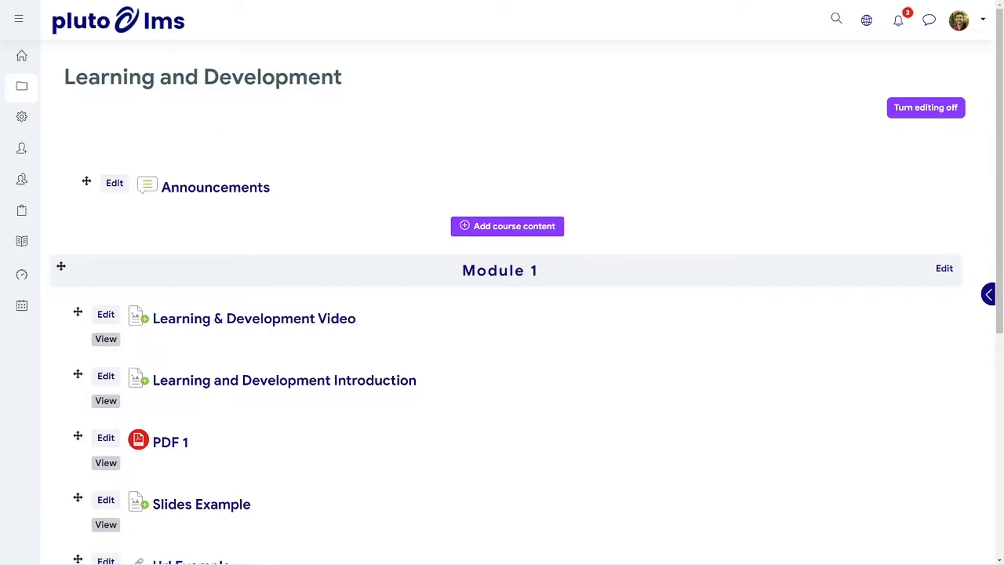
Add an Assignment to Module 2 and name it "Learning & Development Task 1".
scroll(684, 247, "down", 5)
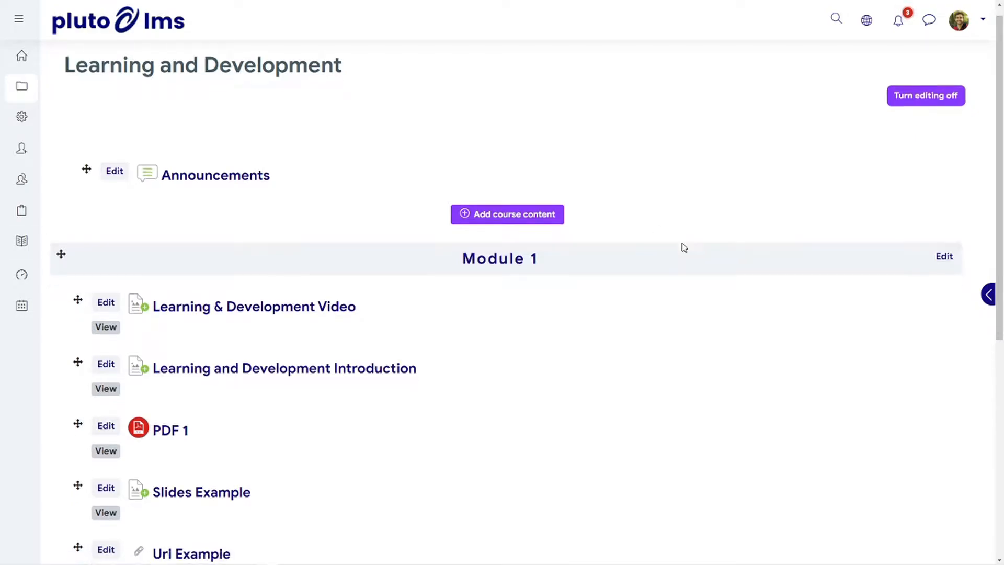
scroll(660, 250, "down", 2)
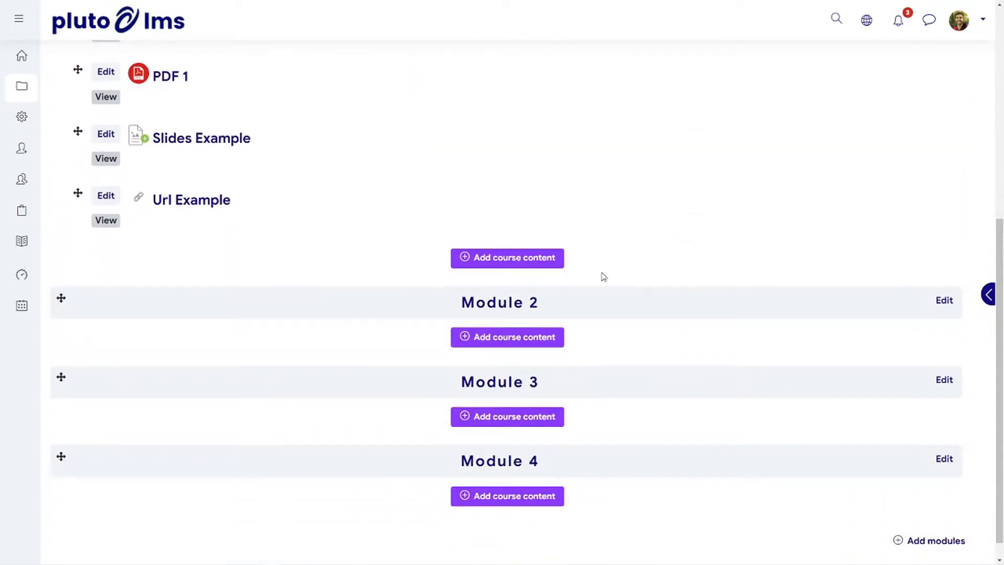
left_click(514, 339)
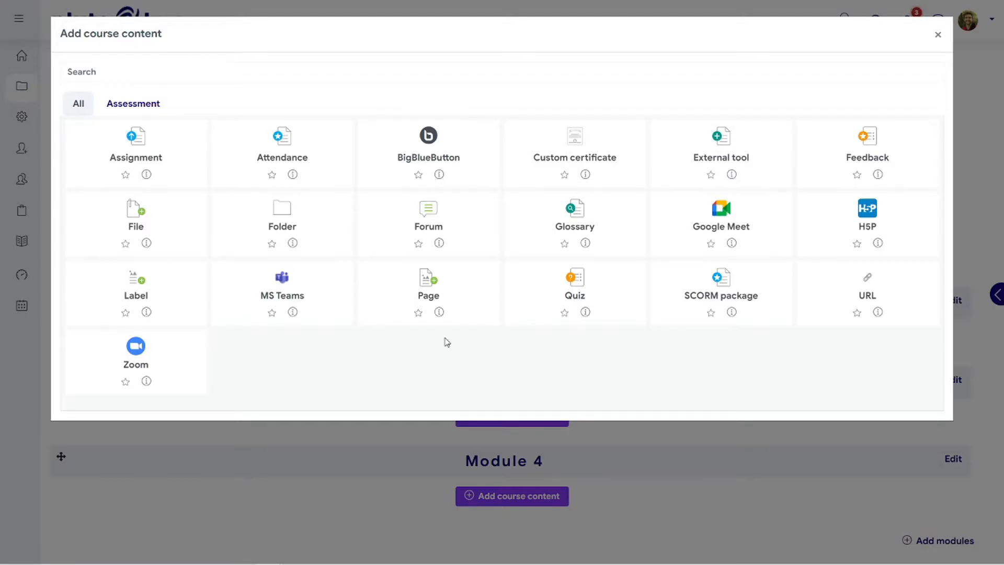
left_click(138, 147)
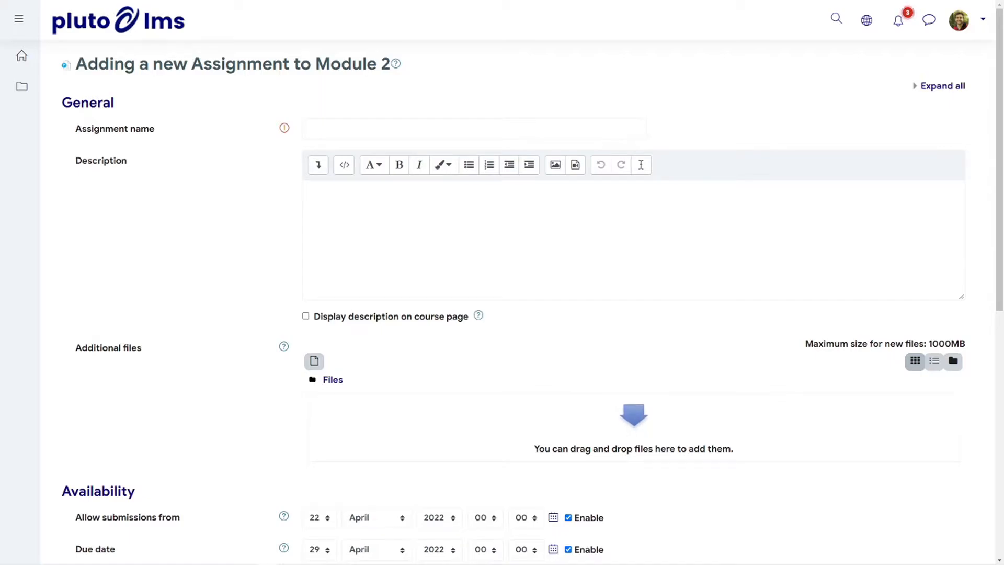
left_click(359, 134)
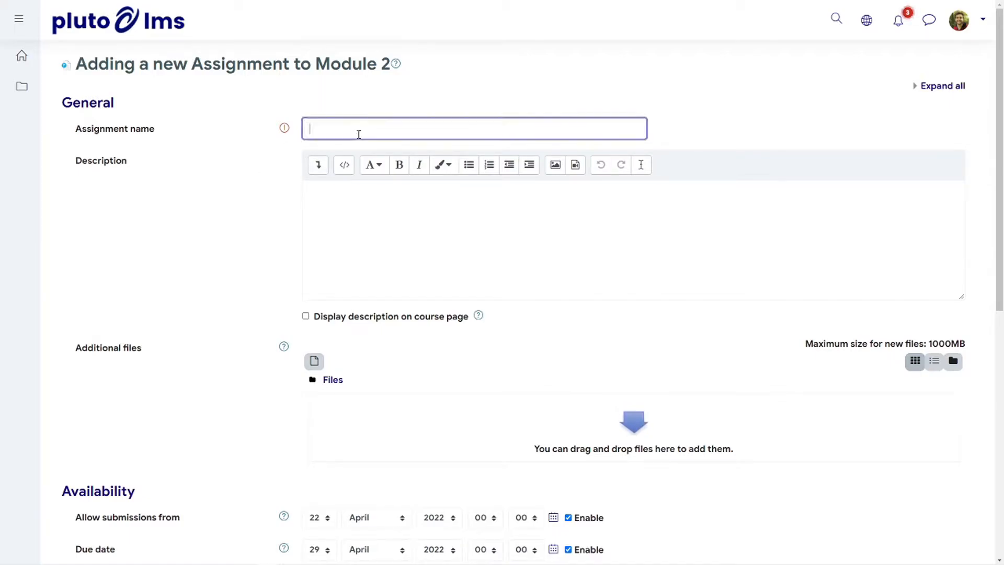
type("Learning & Development Task 1")
Enter the assignment description "upload a PDF with your learnings for the week.".
left_click(433, 209)
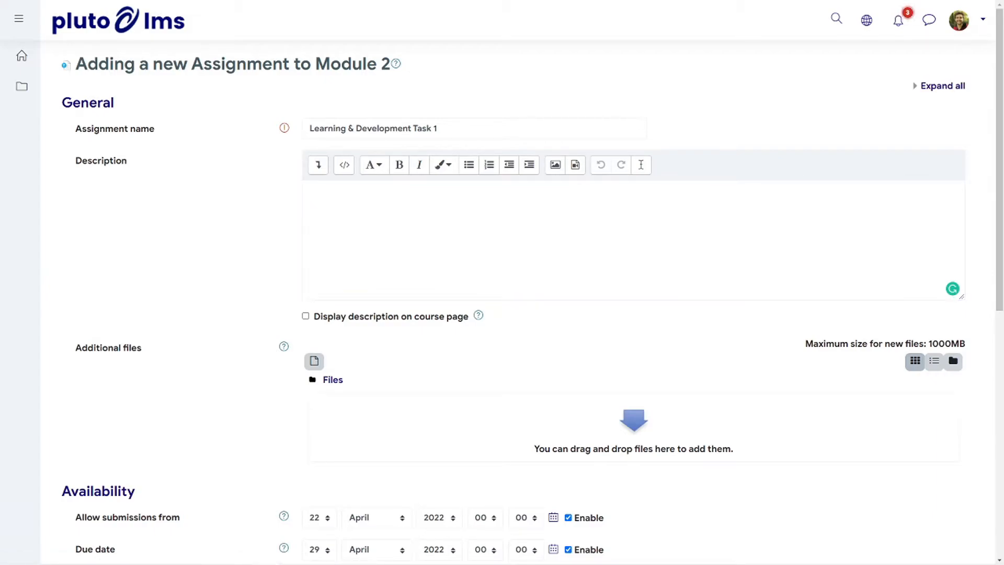
left_click(346, 203)
type("upload a PDF with your learnings for the week.")
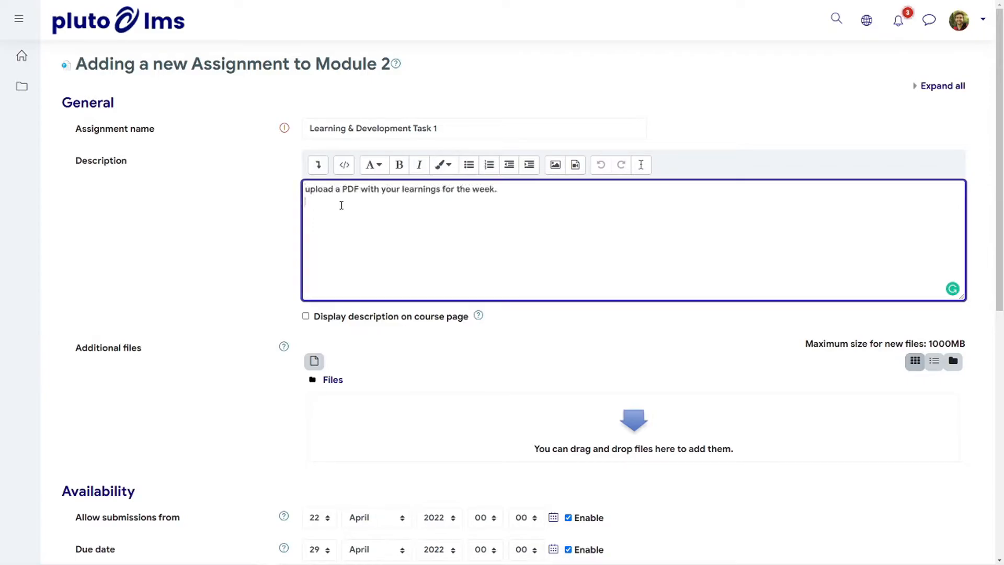
key("Return")
Review the assignment's availability and submission type settings, then save and display the assignment.
scroll(664, 224, "down", 1)
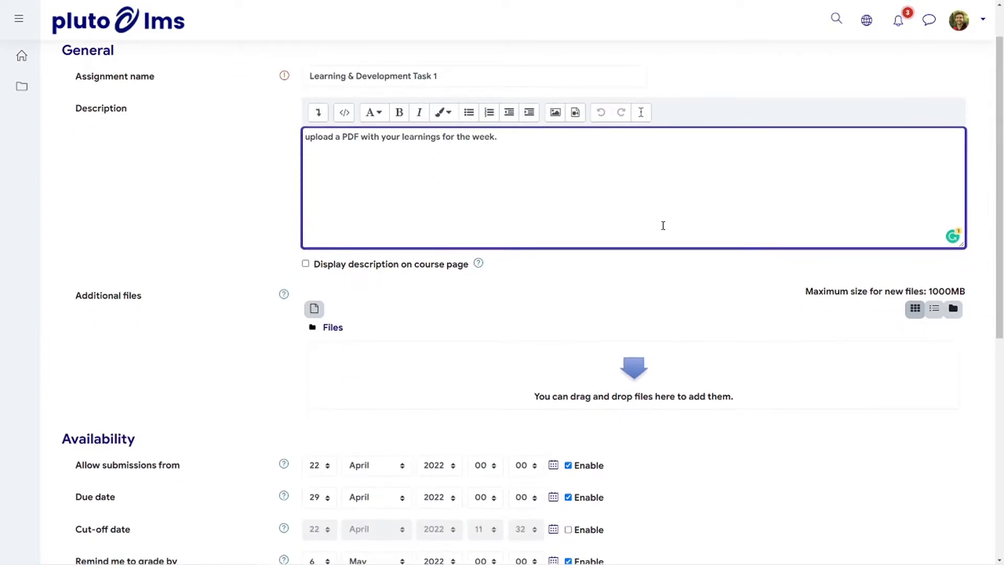
scroll(792, 379, "down", 3)
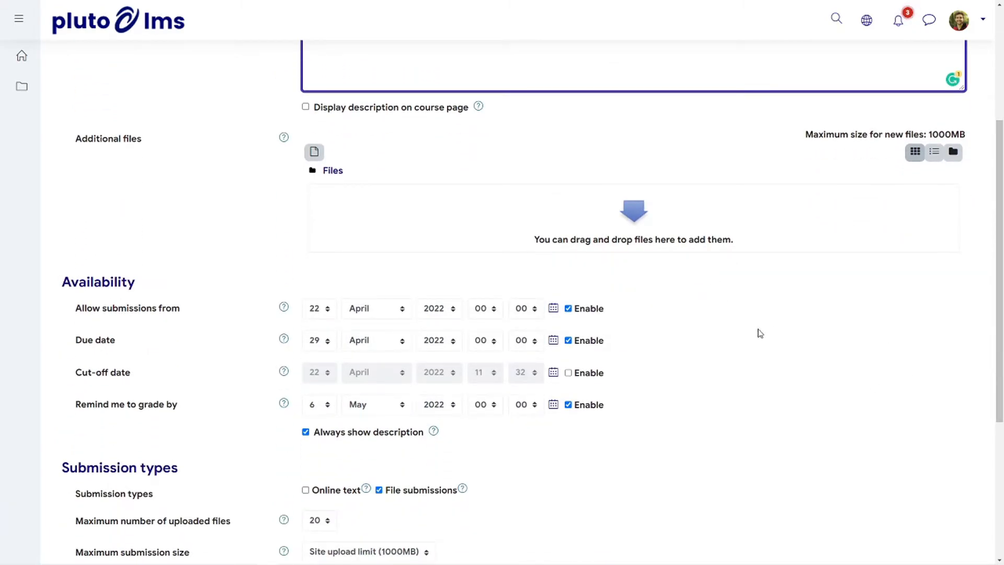
scroll(758, 331, "down", 1)
scroll(750, 331, "down", 2)
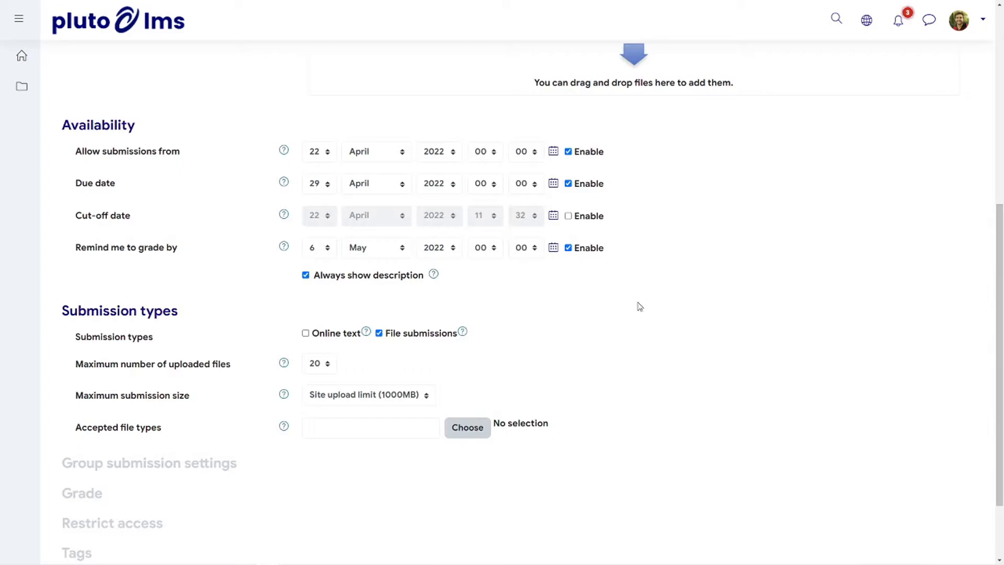
scroll(853, 225, "down", 1)
scroll(853, 226, "down", 1)
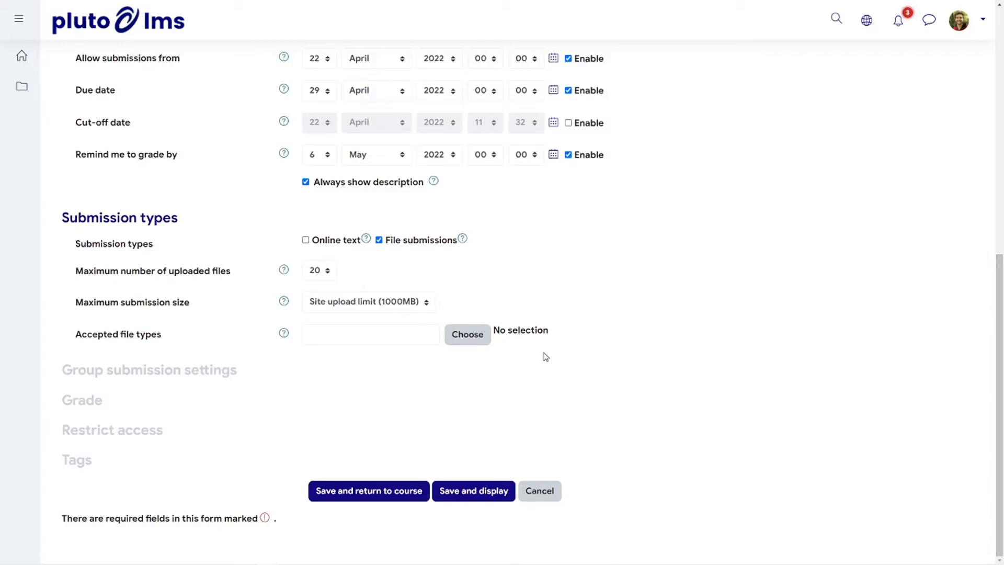
left_click(471, 500)
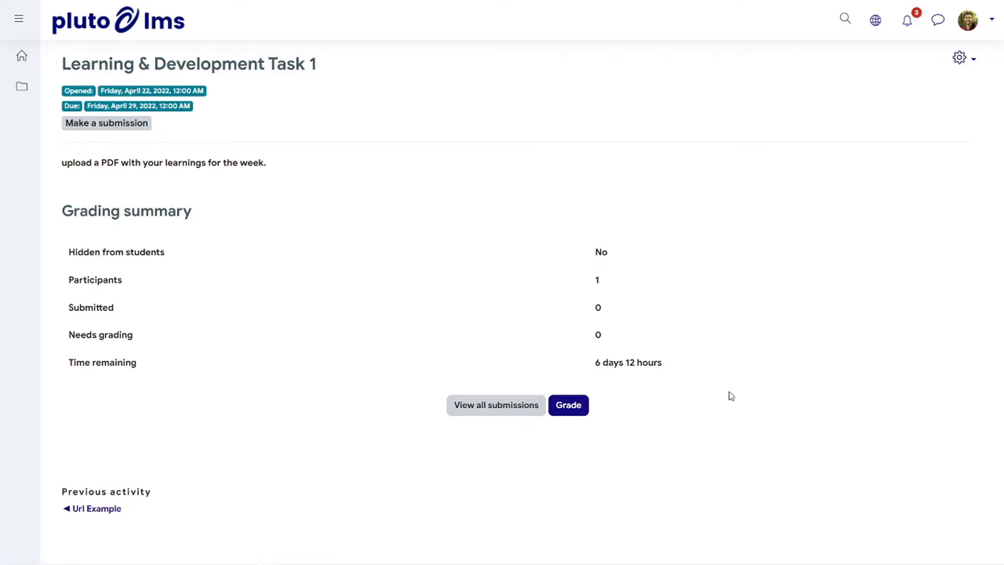
Open the student's grading page from the list of all submissions and draw a red freehand annotation on the page.
left_click(515, 415)
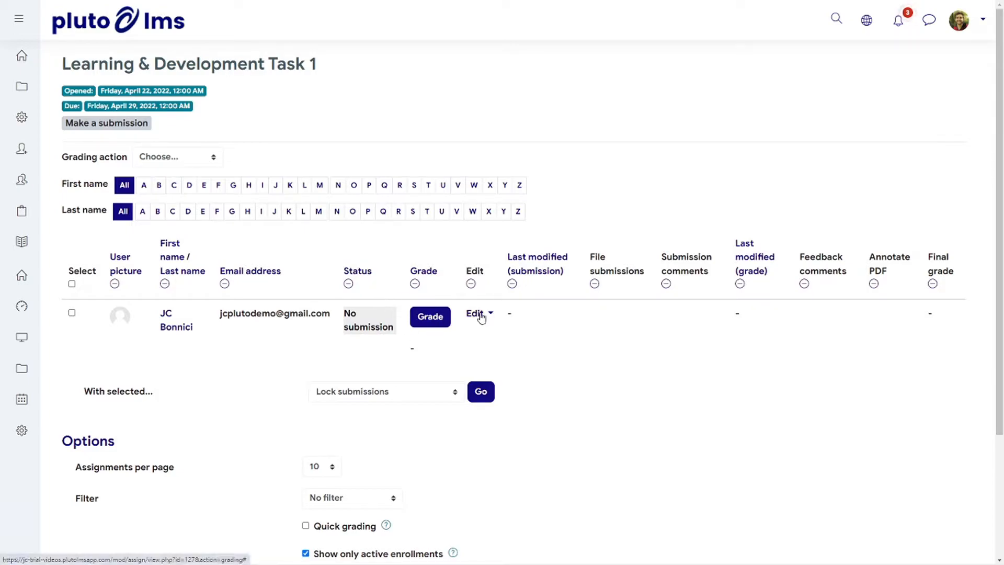
left_click(480, 315)
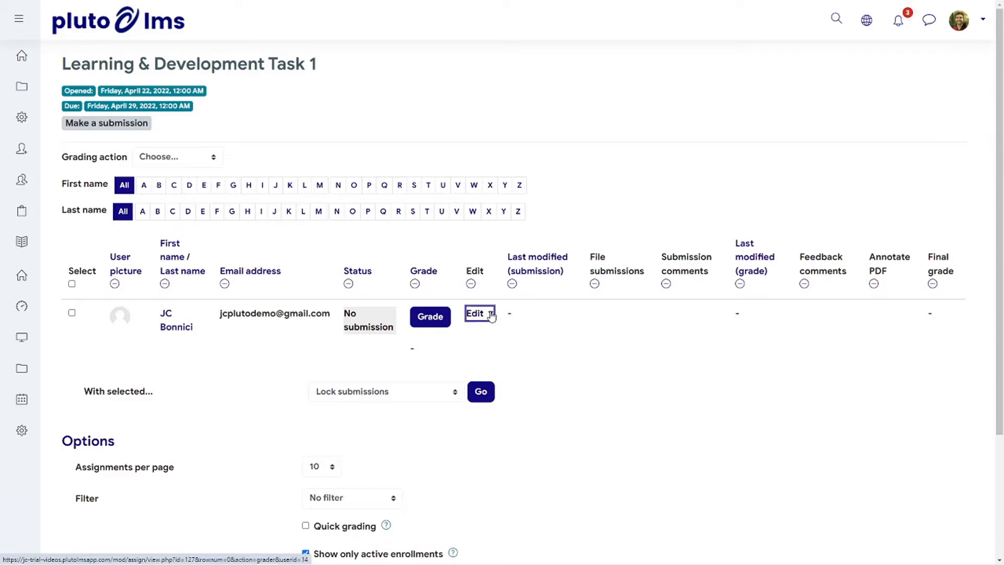
key("Escape")
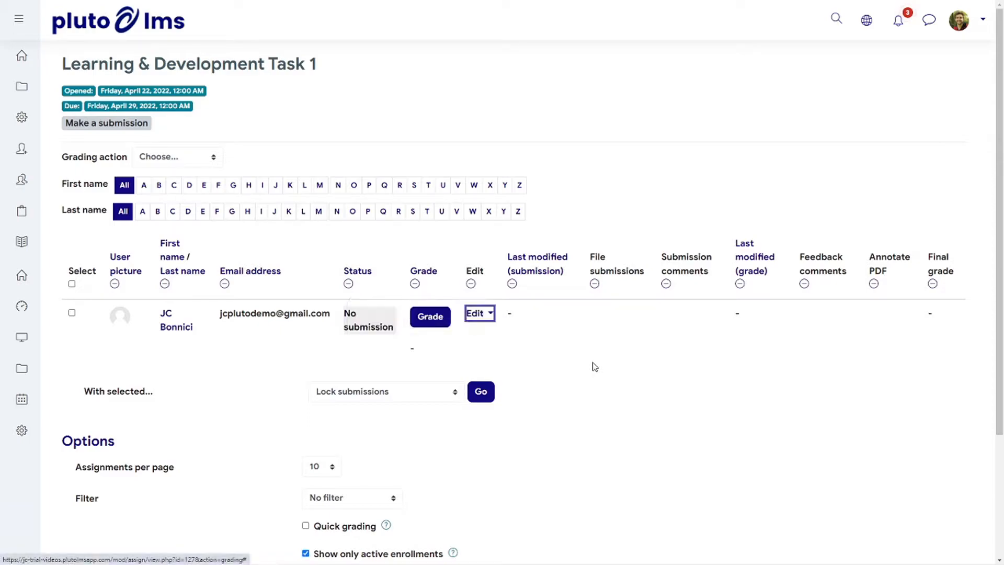
left_click(438, 321)
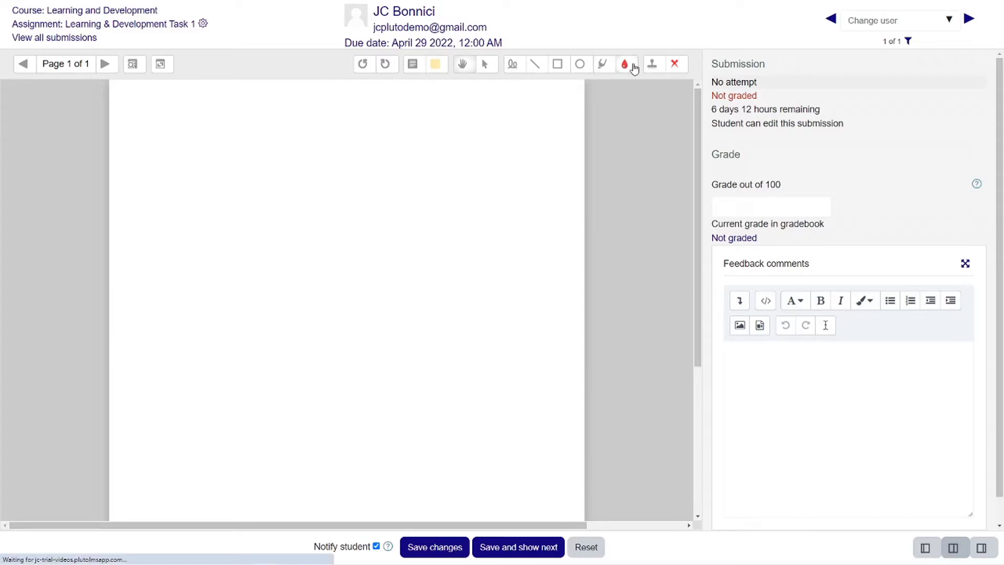
left_click(512, 64)
mouse_move(348, 182)
left_mouse_down()
mouse_move(350, 163)
mouse_move(394, 316)
mouse_move(462, 293)
mouse_move(358, 305)
mouse_move(355, 275)
left_mouse_up()
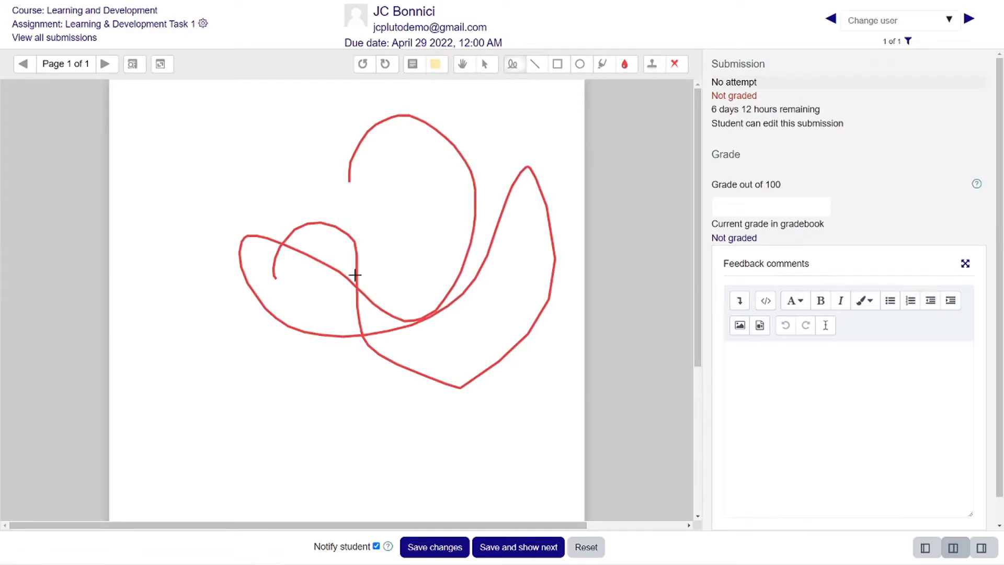
Give the student a grade of 100 with the feedback comment "Well DOne" and save the changes.
left_click(760, 206)
type("100")
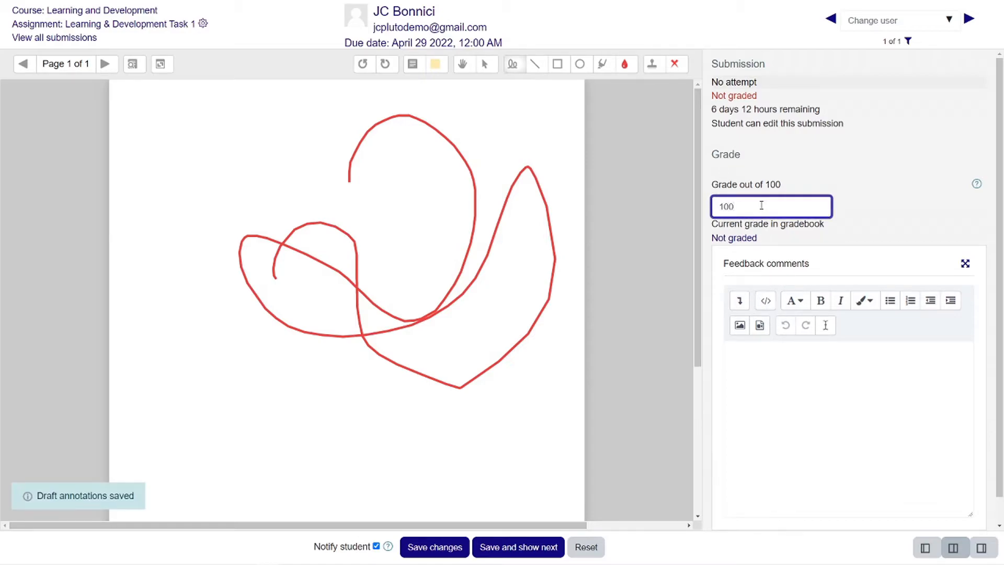
left_click(773, 370)
type("Well DOne")
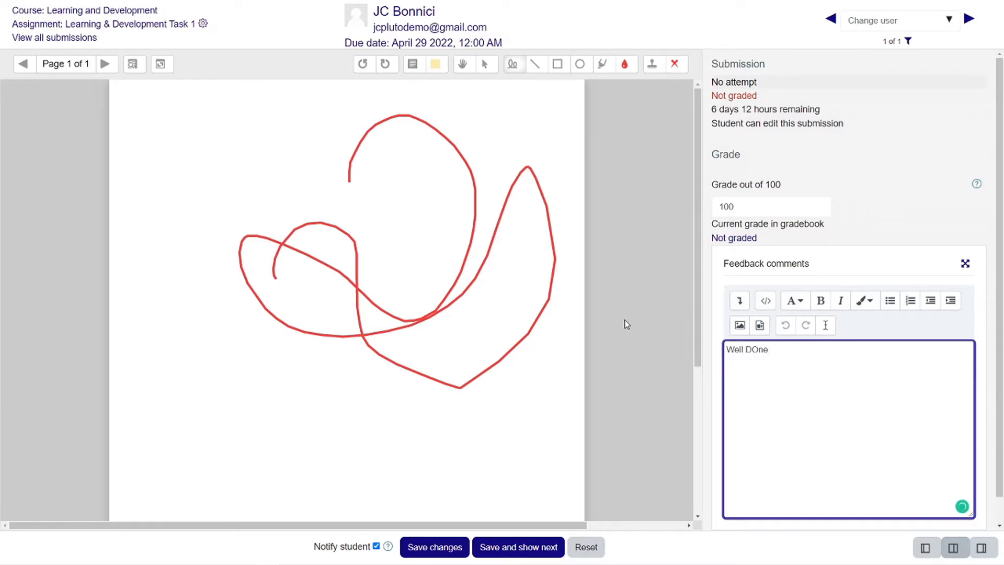
left_click(439, 546)
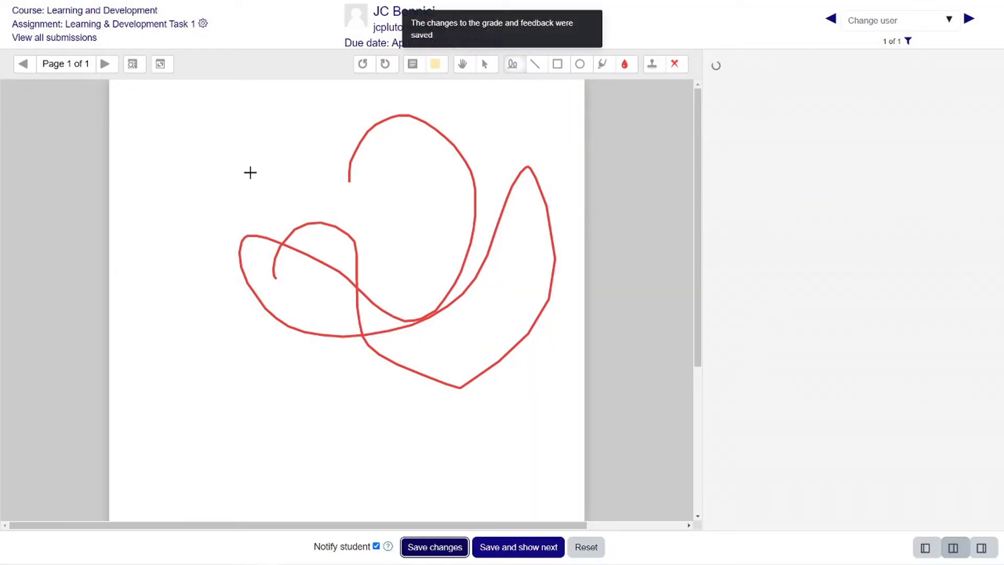
Check the student's entry in the list of all submissions and return to the Learning and Development course page.
left_click(78, 38)
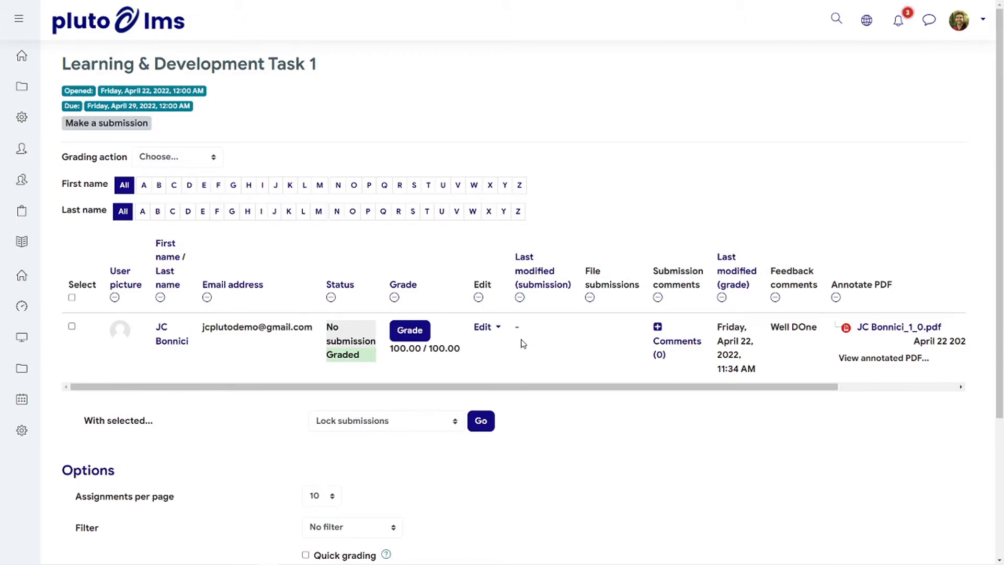
key("alt+Left")
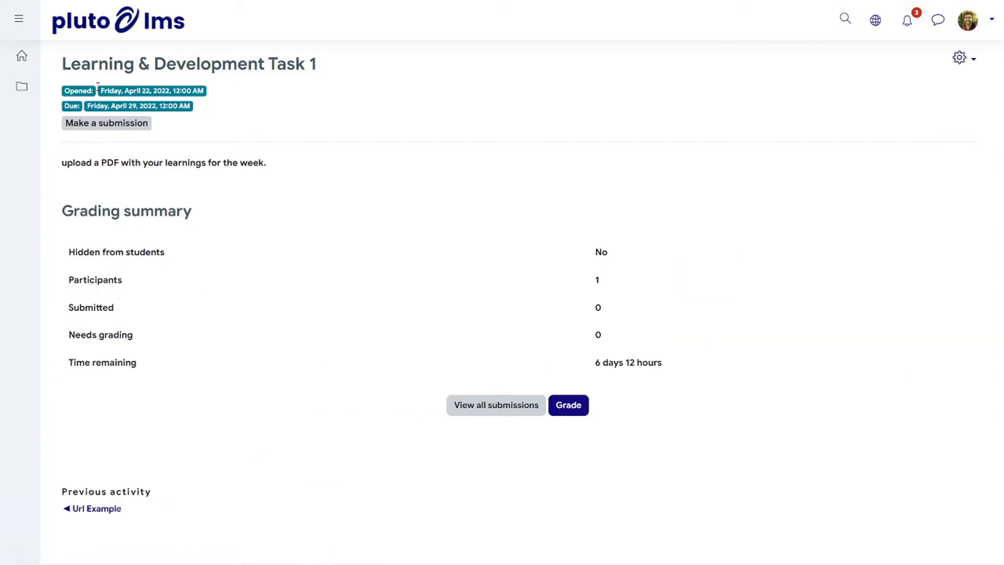
left_click(32, 92)
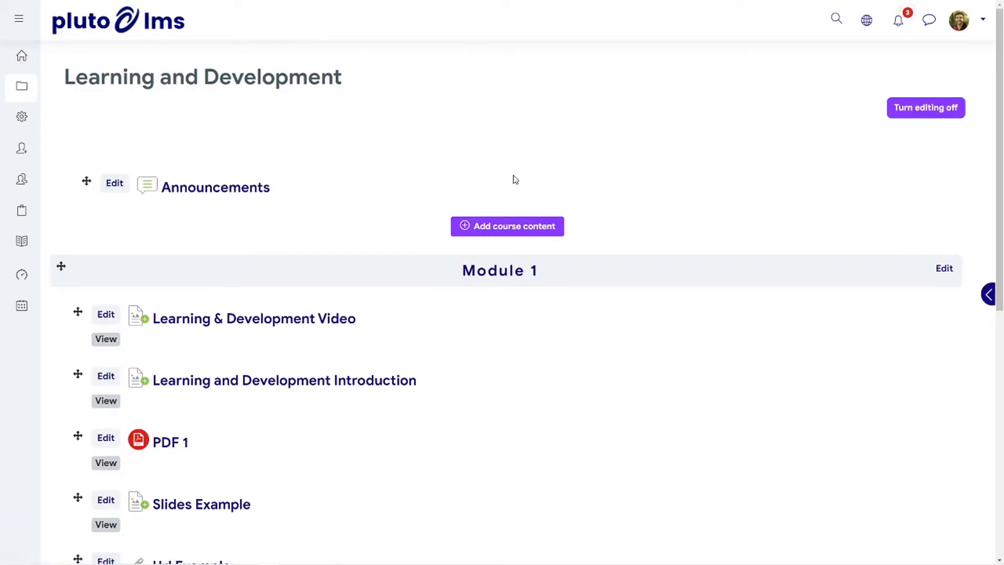
Add a Quiz named "Learning & Development Quiz 1" to Module 2, then save and display it.
scroll(555, 188, "down", 8)
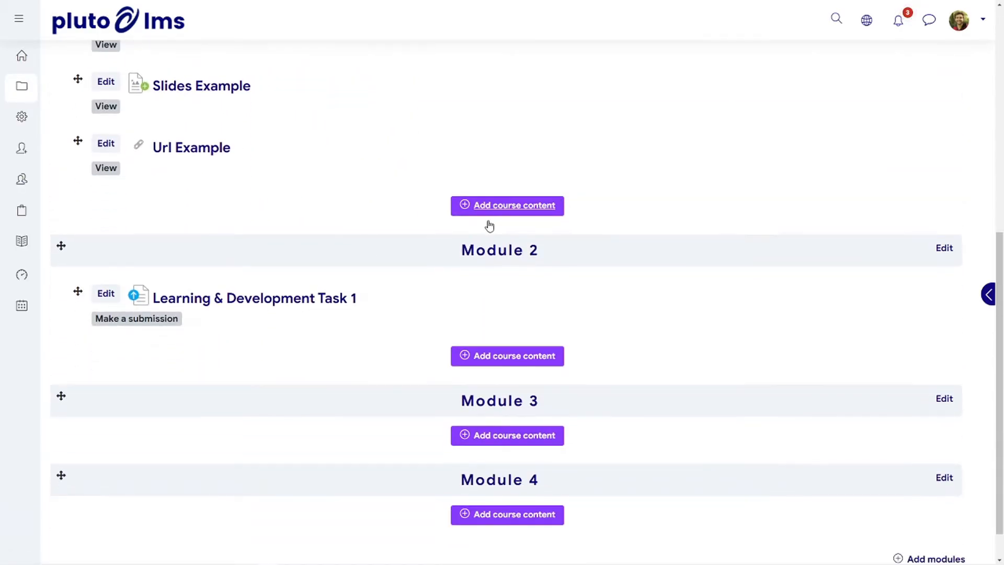
left_click(521, 358)
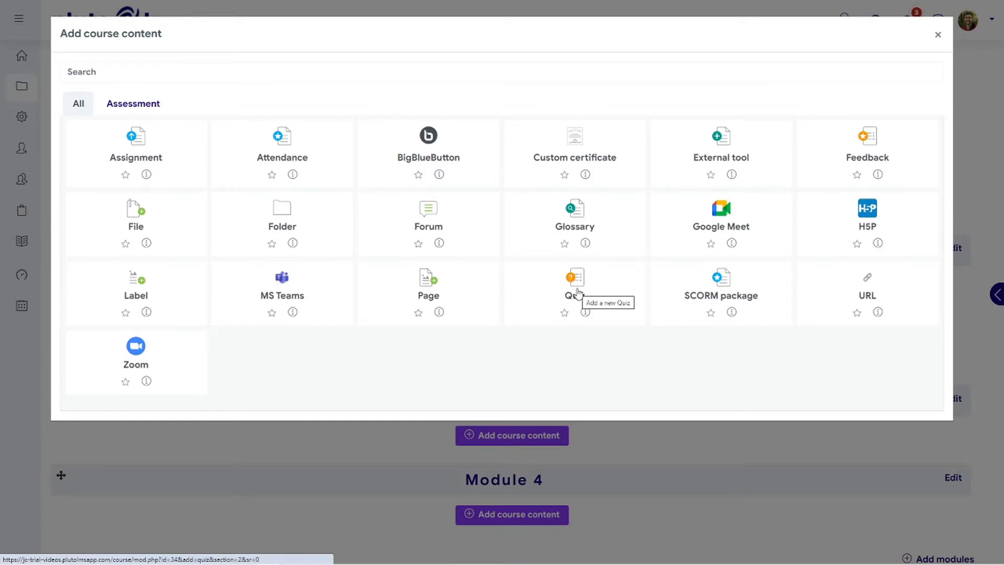
left_click(578, 293)
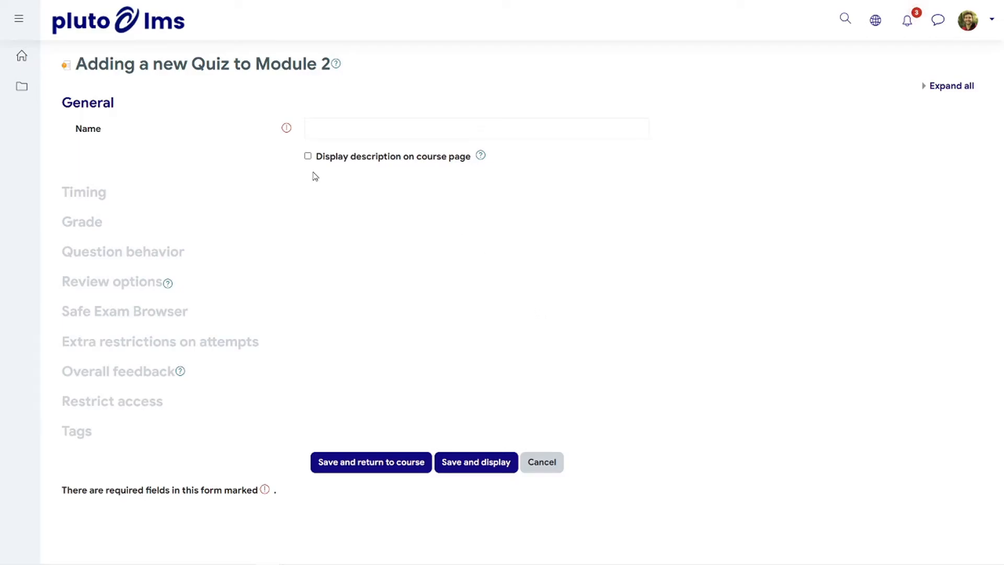
left_click(357, 131)
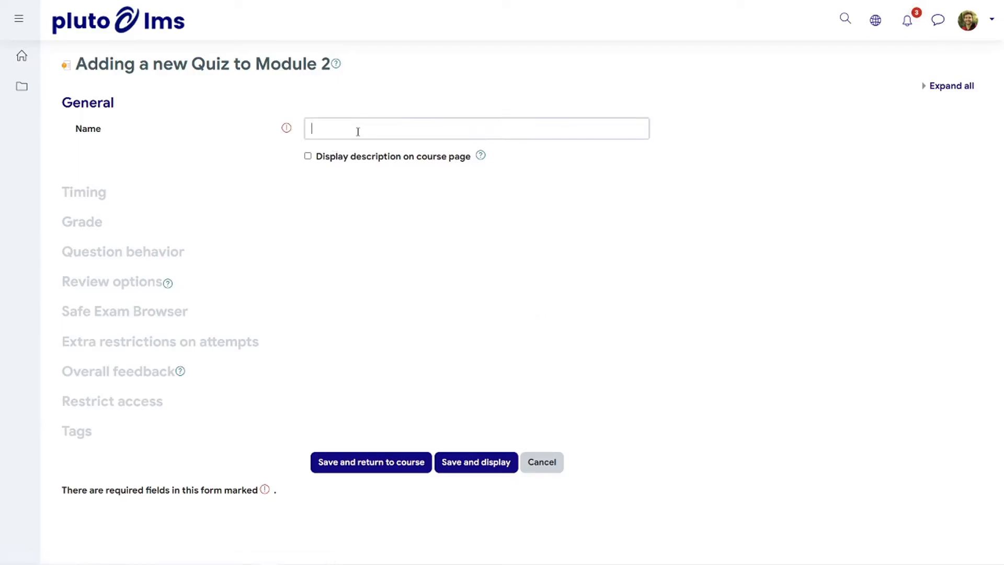
type("Learning & Development Quiz 1")
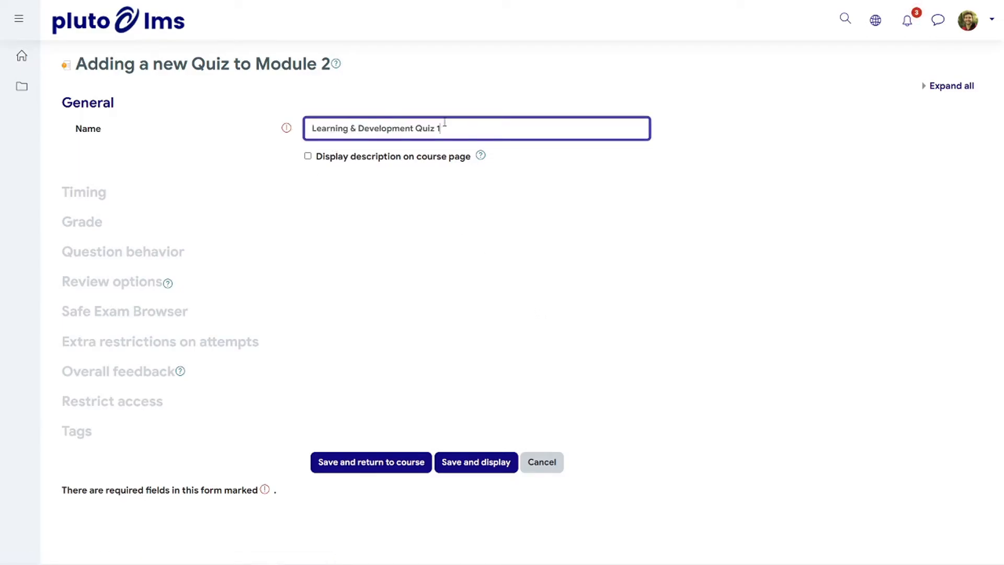
left_click(482, 463)
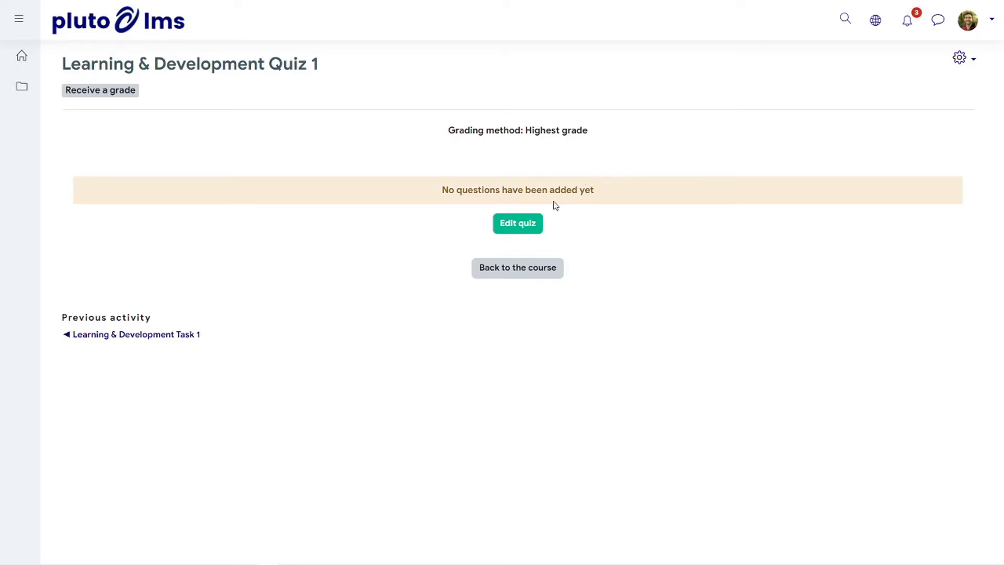
Start editing the quiz and add a new question of the True/False type.
left_click(516, 228)
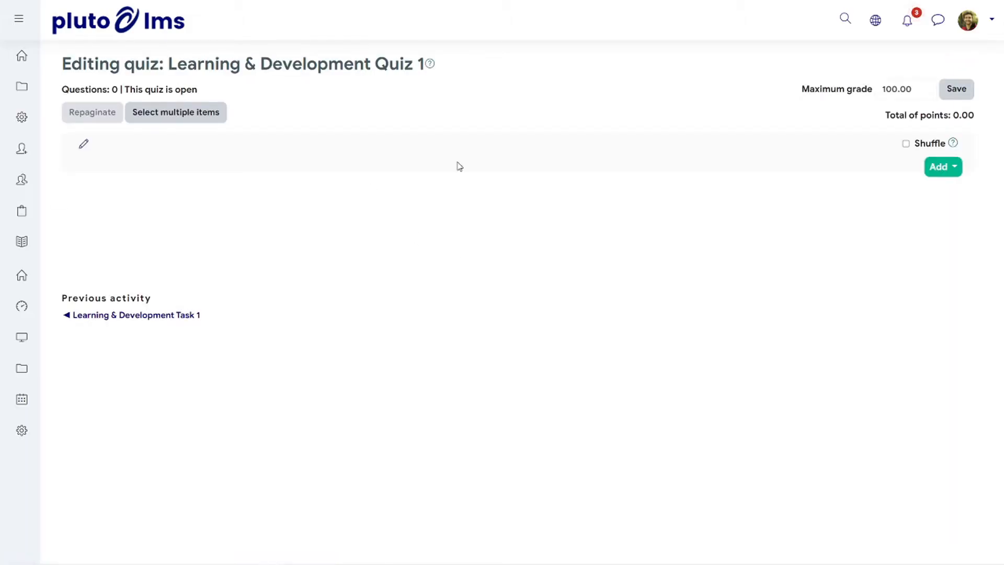
left_click(952, 167)
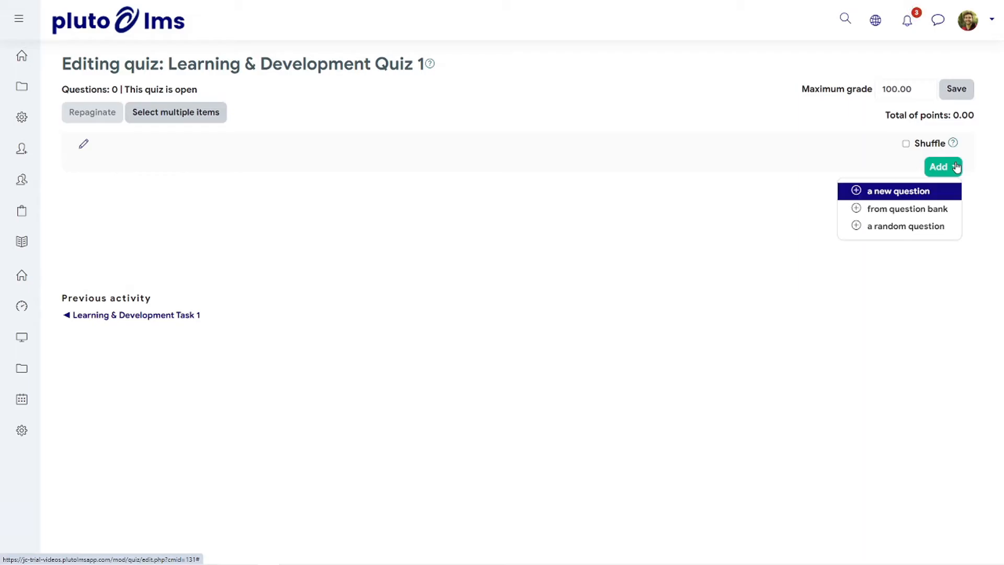
left_click(896, 195)
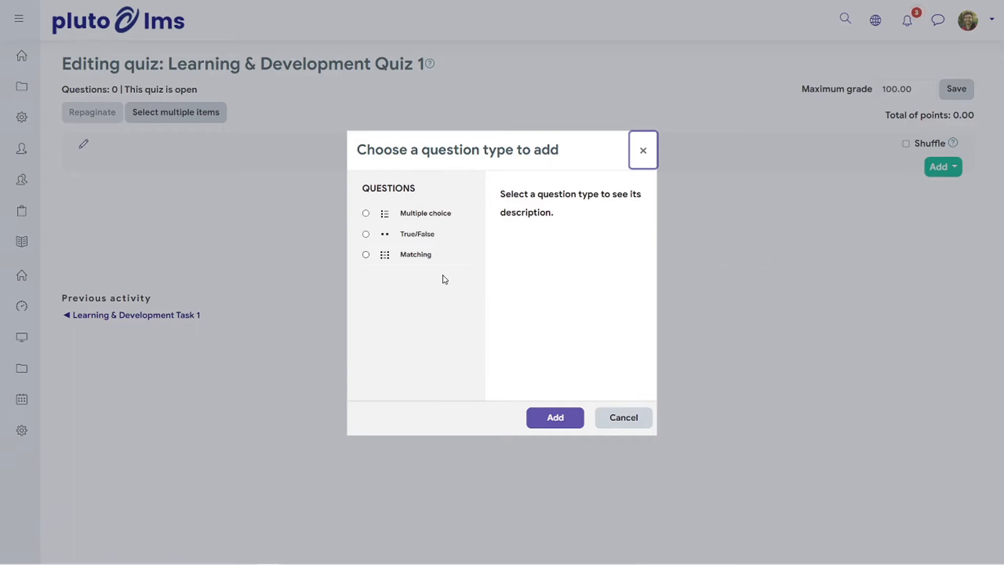
left_click(429, 237)
left_click(553, 418)
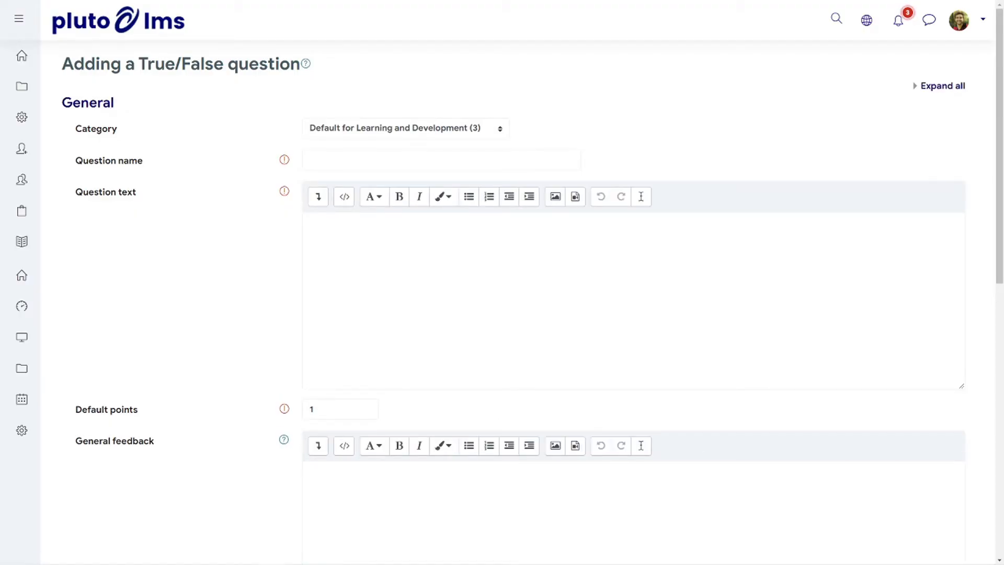
Name the question "Question 1" and enter the question text "Shouting at your employees a good way to promote learning and development skills?".
left_click(350, 157)
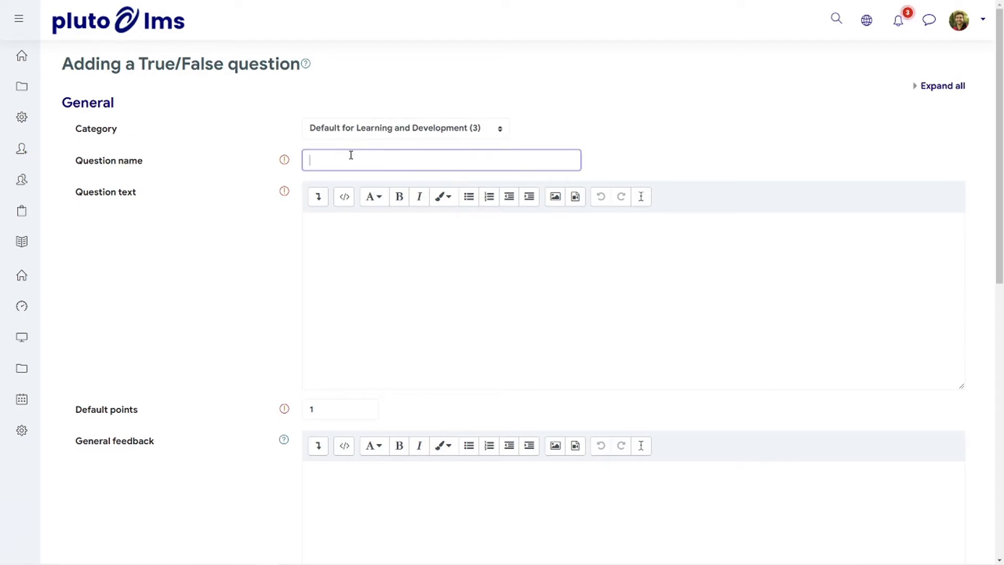
type("Question 1")
left_click(343, 250)
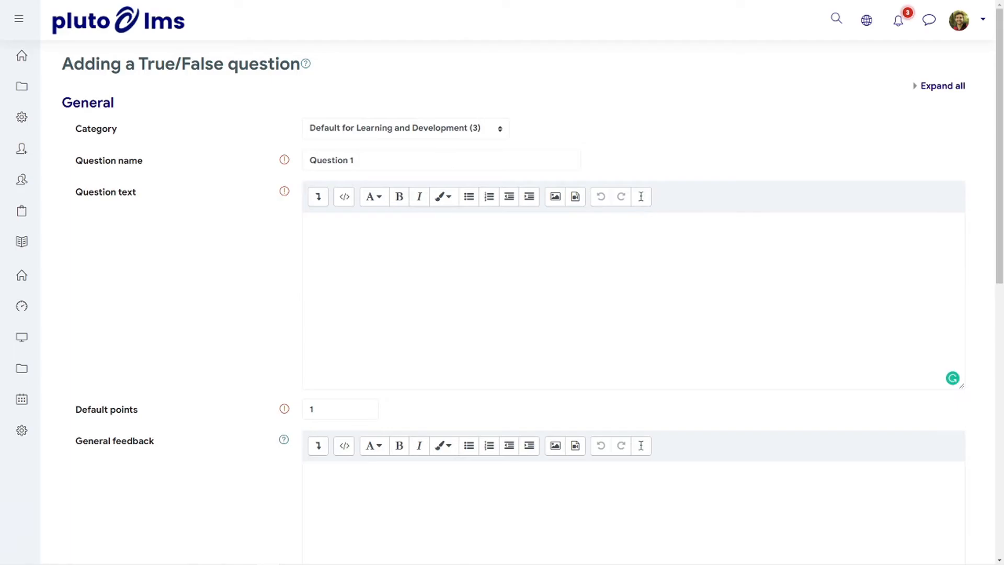
left_click(405, 257)
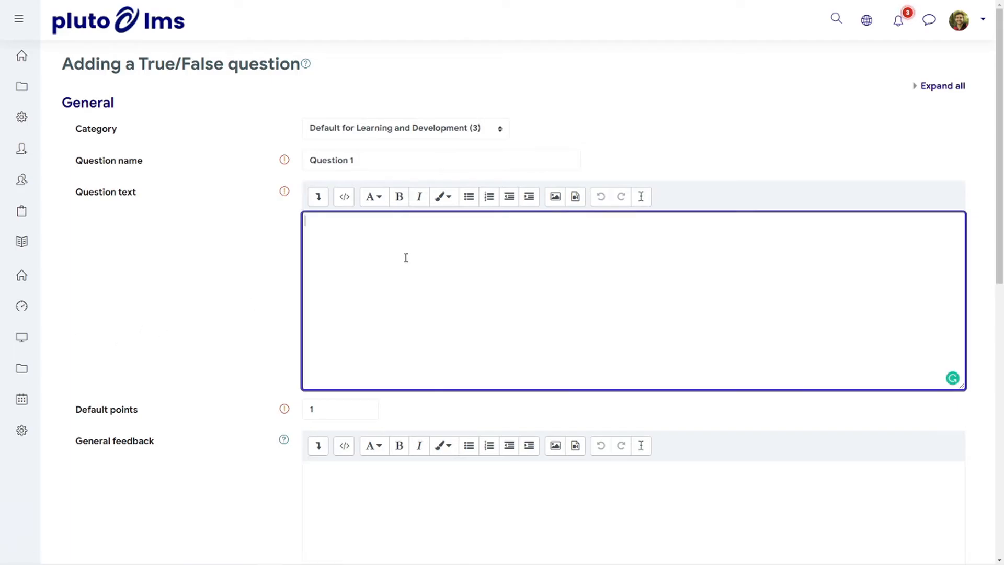
type("Shouting at your employees a good way to promote learning and development skills?")
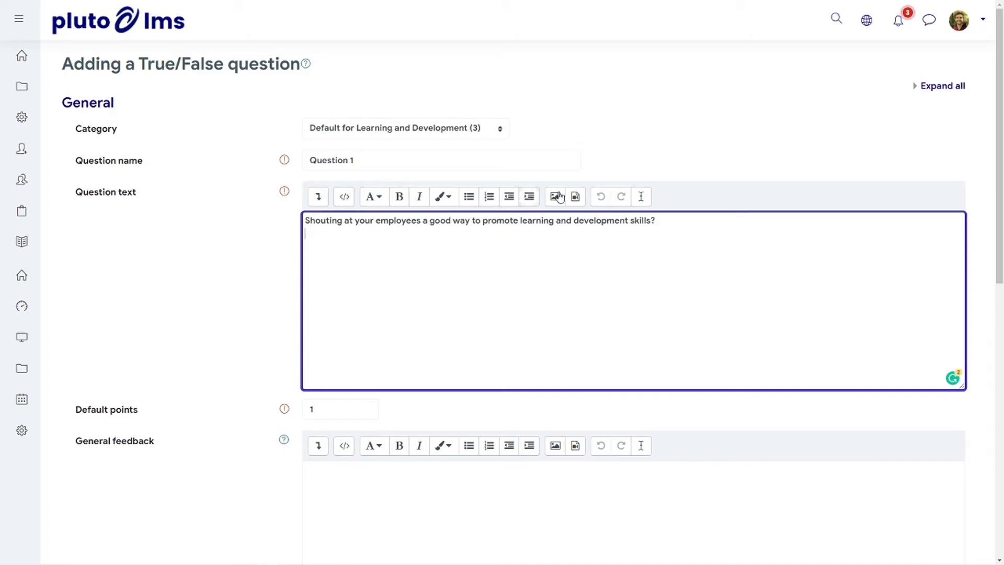
Keep False as the correct answer and save the True/False question to the quiz.
scroll(519, 255, "down", 5)
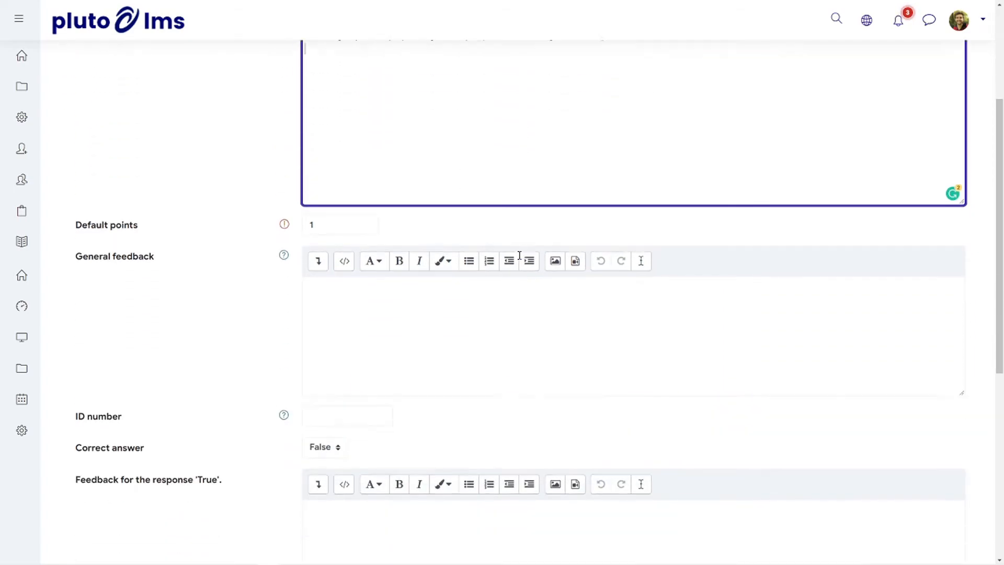
scroll(481, 290, "down", 3)
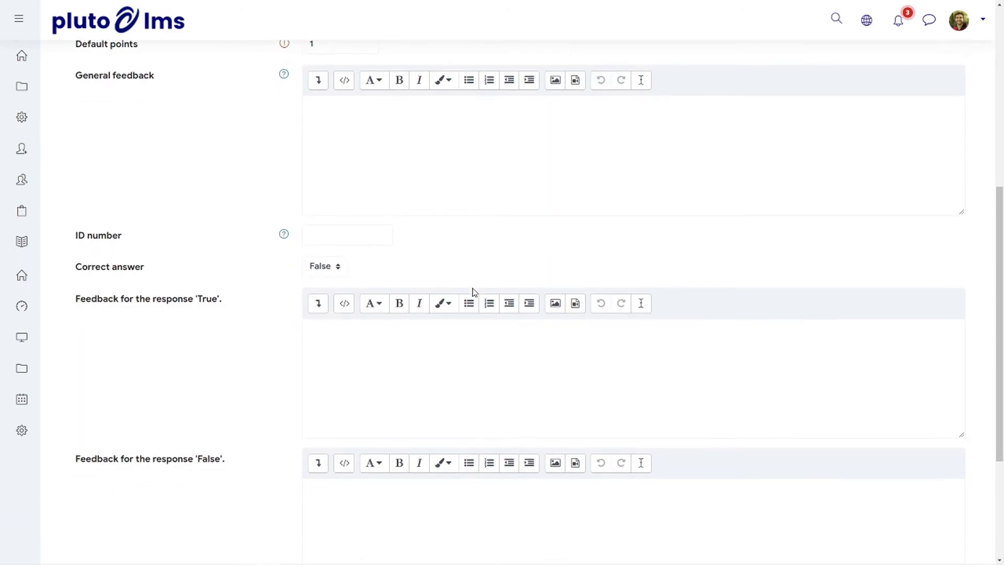
scroll(614, 224, "down", 4)
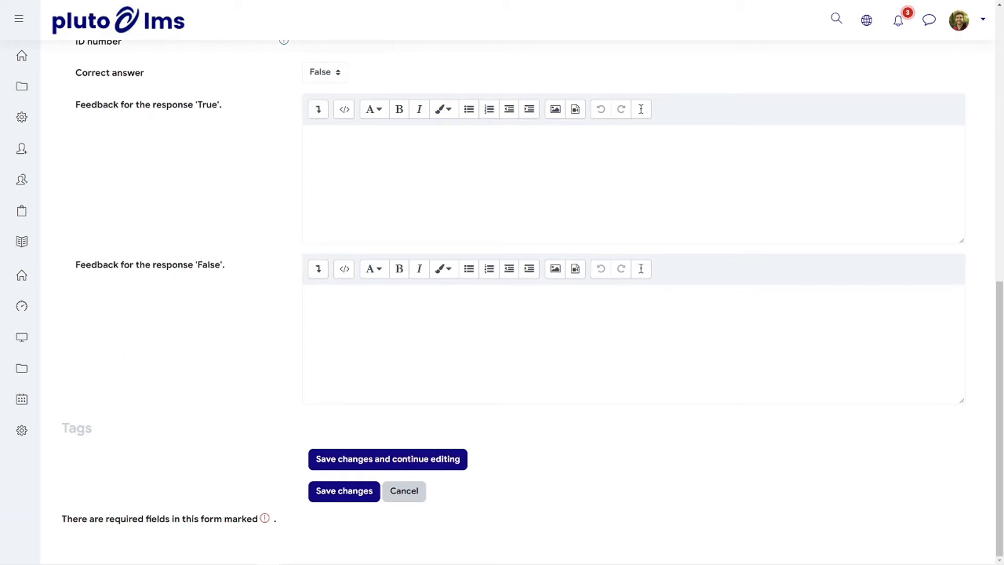
left_click(346, 493)
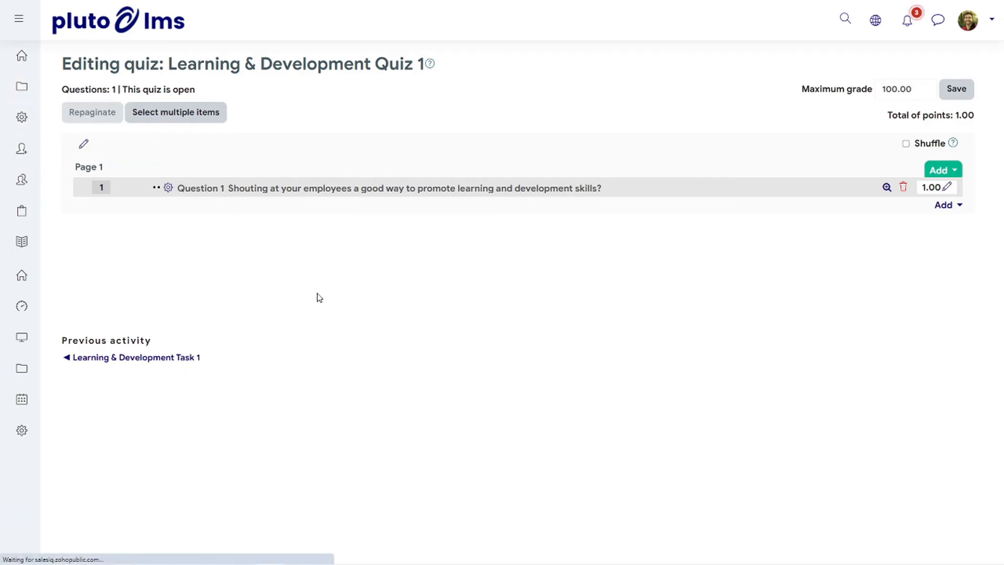
Review the content types that can be added to Module 2 on the course page, then close the chooser.
scroll(476, 340, "down", 8)
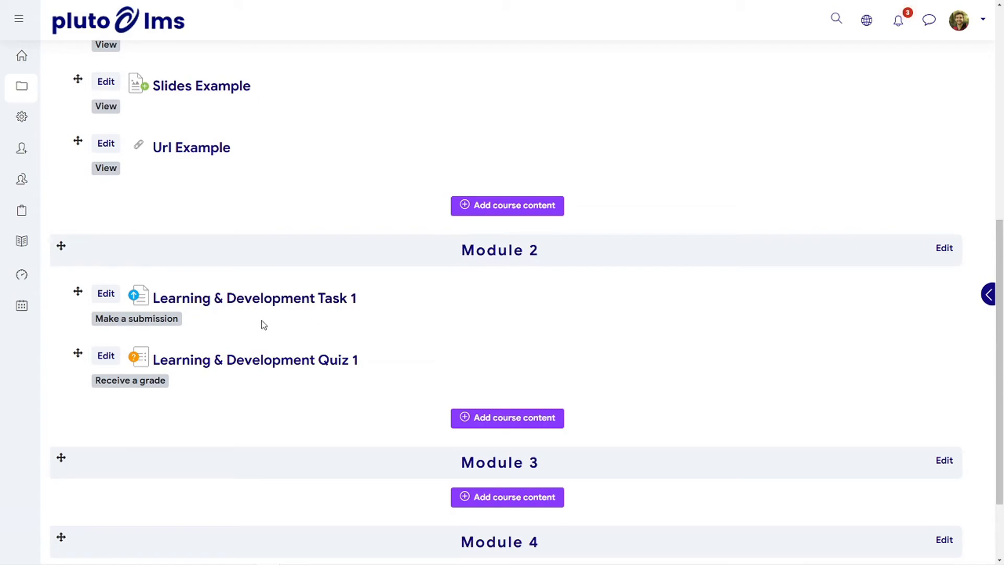
left_click(538, 418)
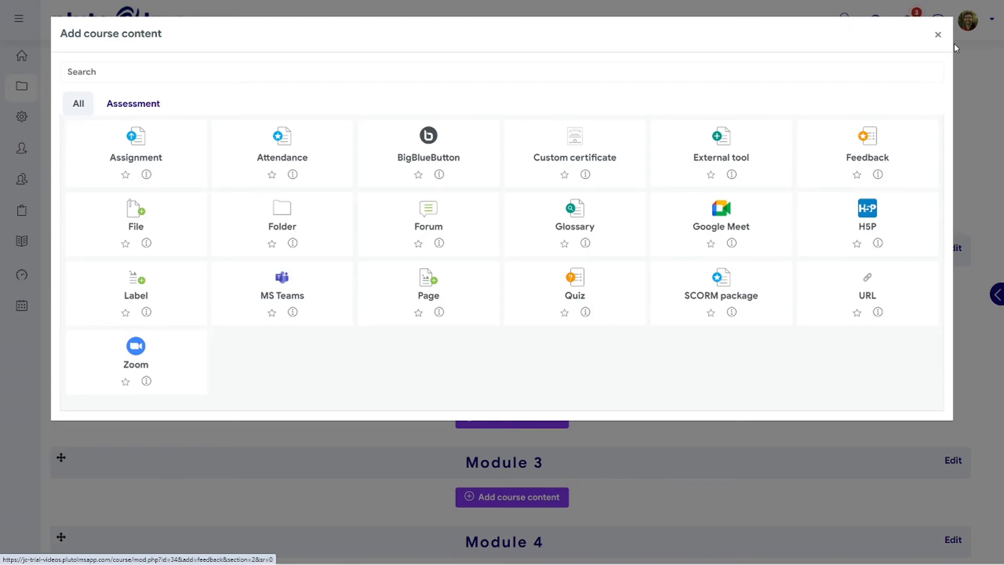
left_click(937, 35)
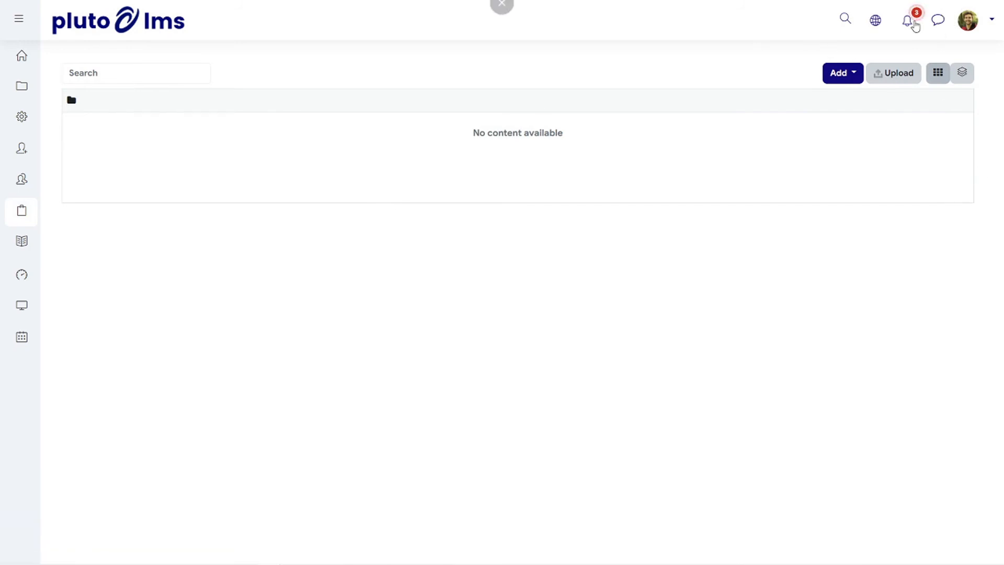
Examine the H5P interactive content types that can be added to the content bank.
left_click(845, 81)
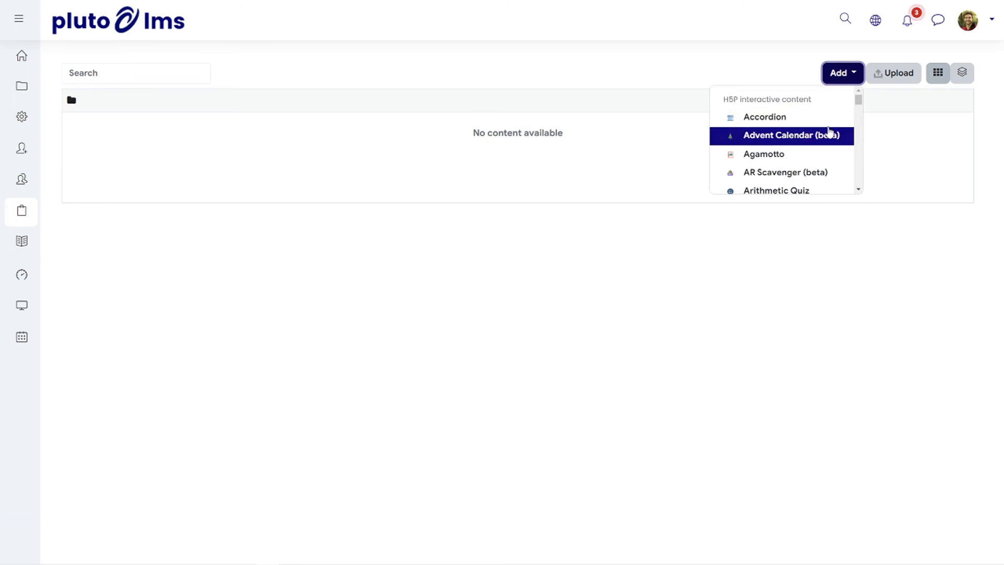
scroll(831, 133, "down", 3)
scroll(836, 135, "down", 1)
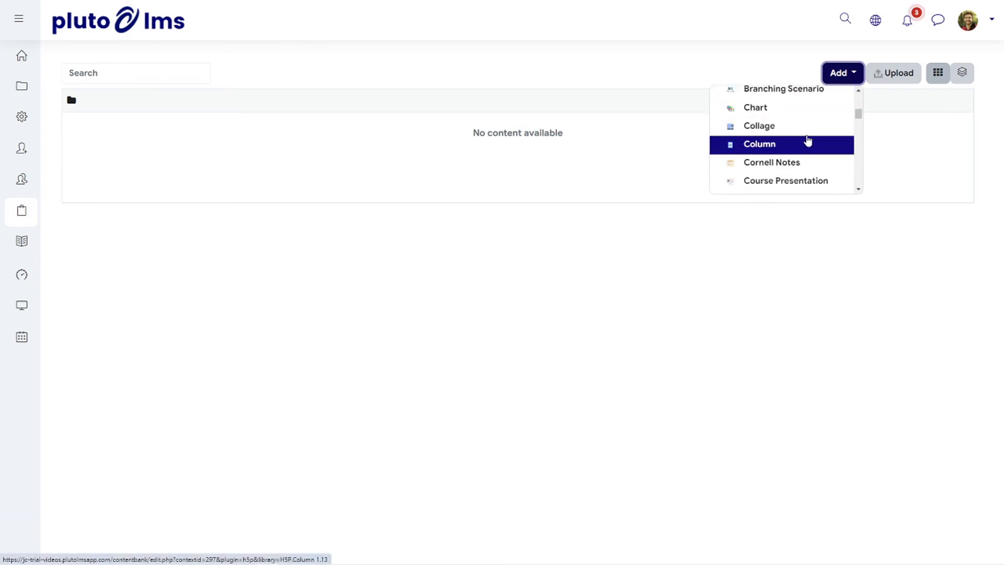
scroll(806, 145, "down", 3)
scroll(809, 140, "down", 5)
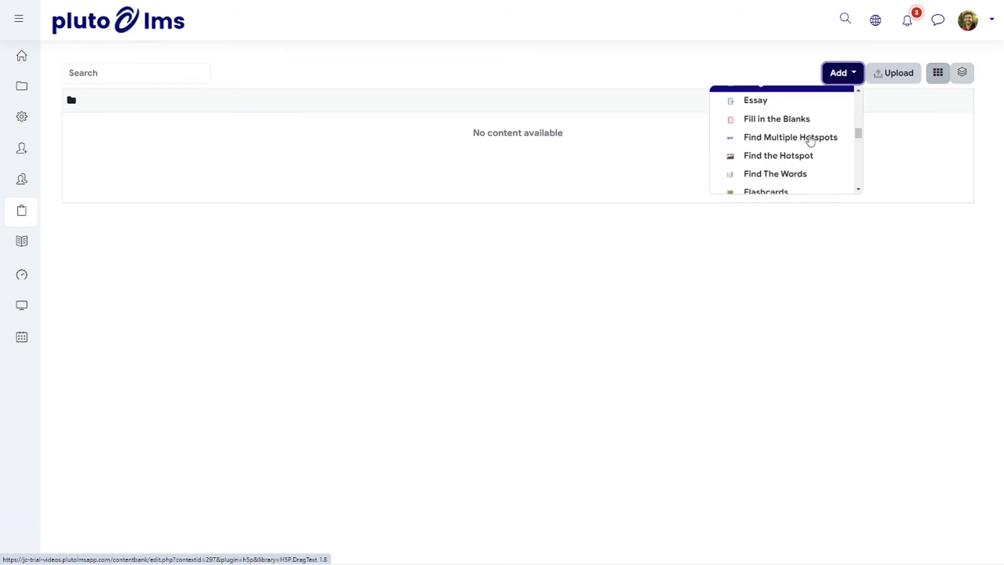
scroll(815, 135, "down", 5)
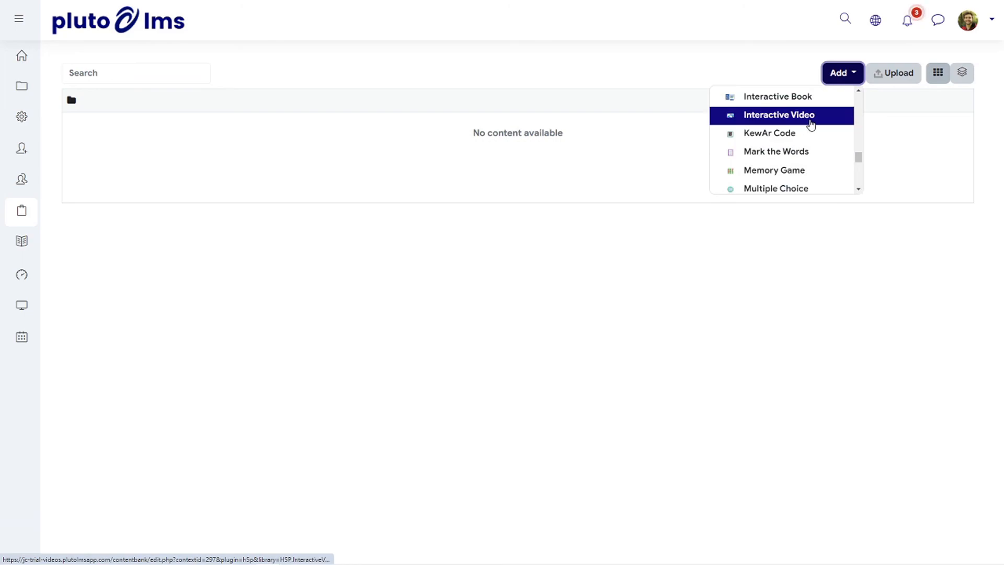
scroll(817, 135, "down", 3)
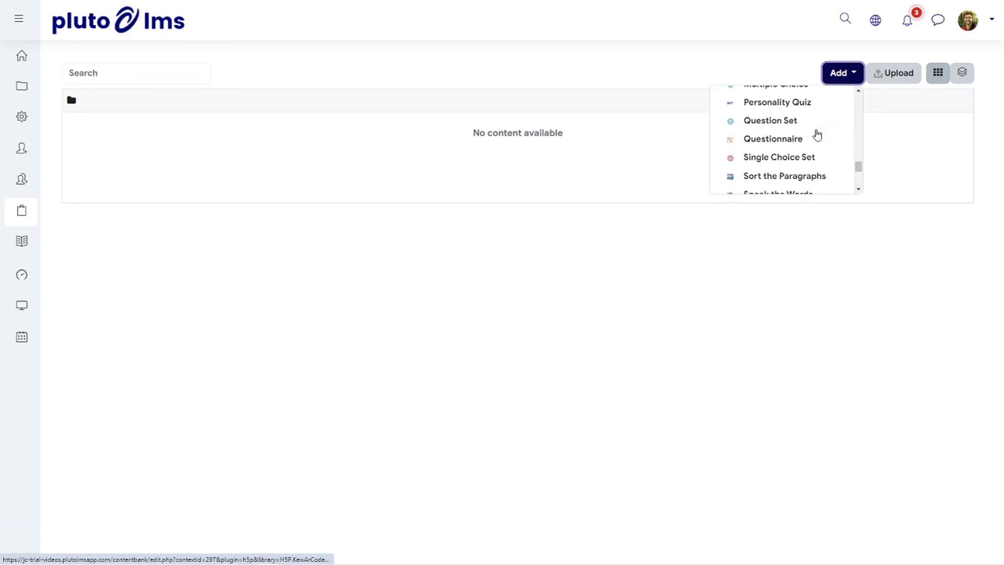
scroll(817, 135, "down", 5)
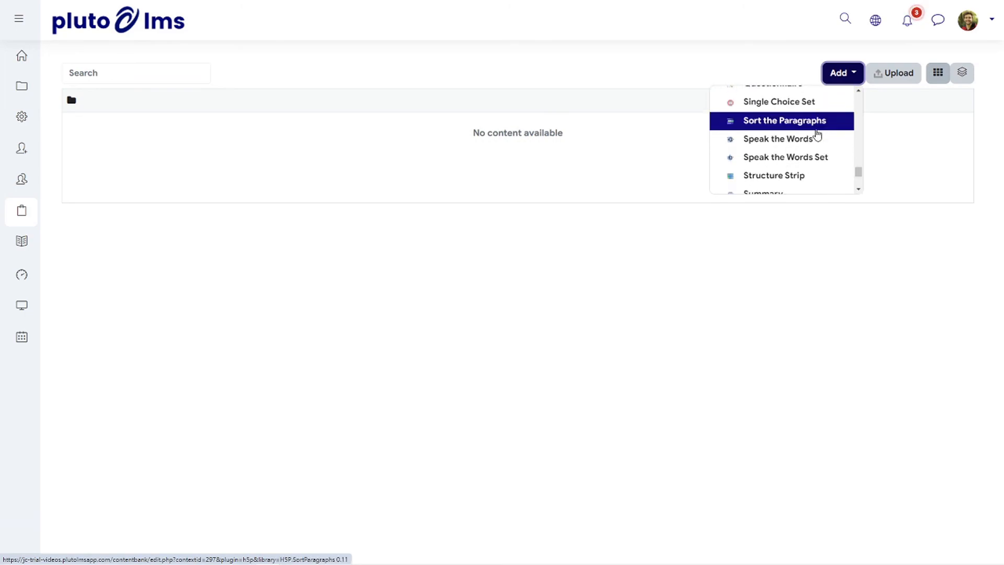